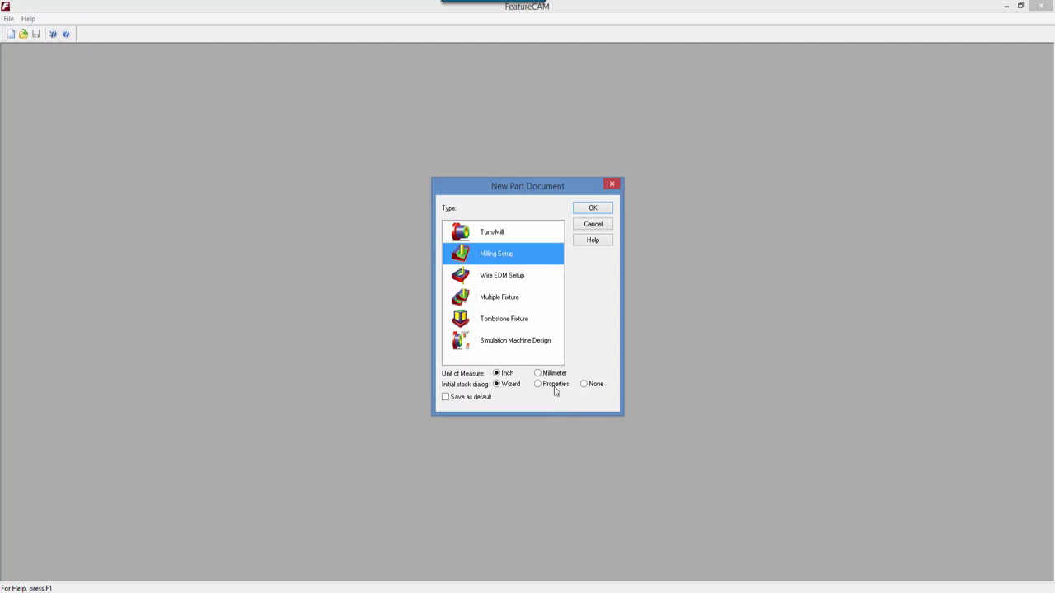
Create an inch milling setup with an aluminum block stock 4 in wide, 4 in long and 2 in thick.
click(593, 209)
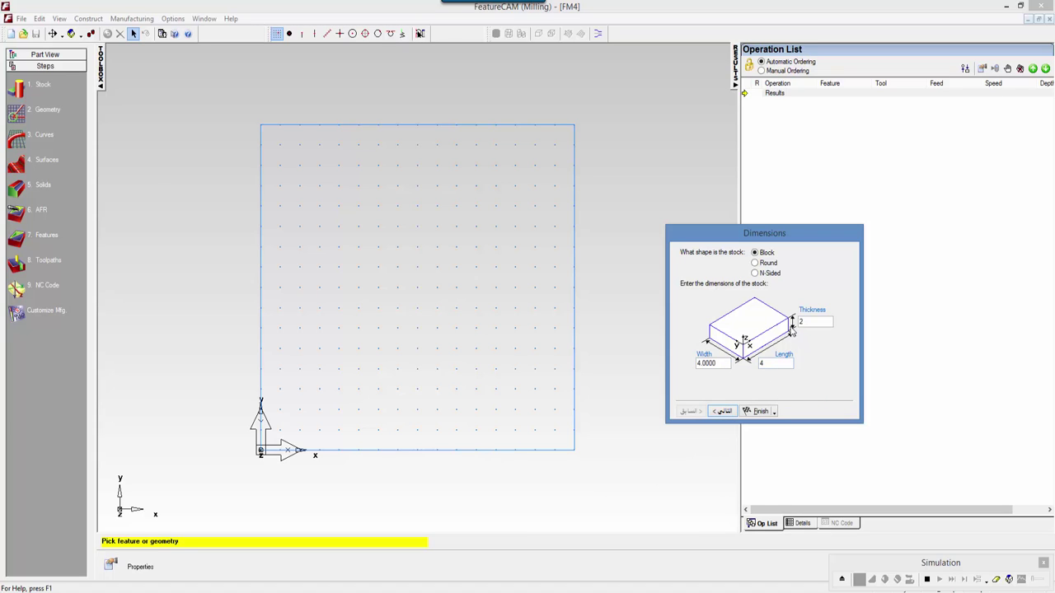
click(719, 411)
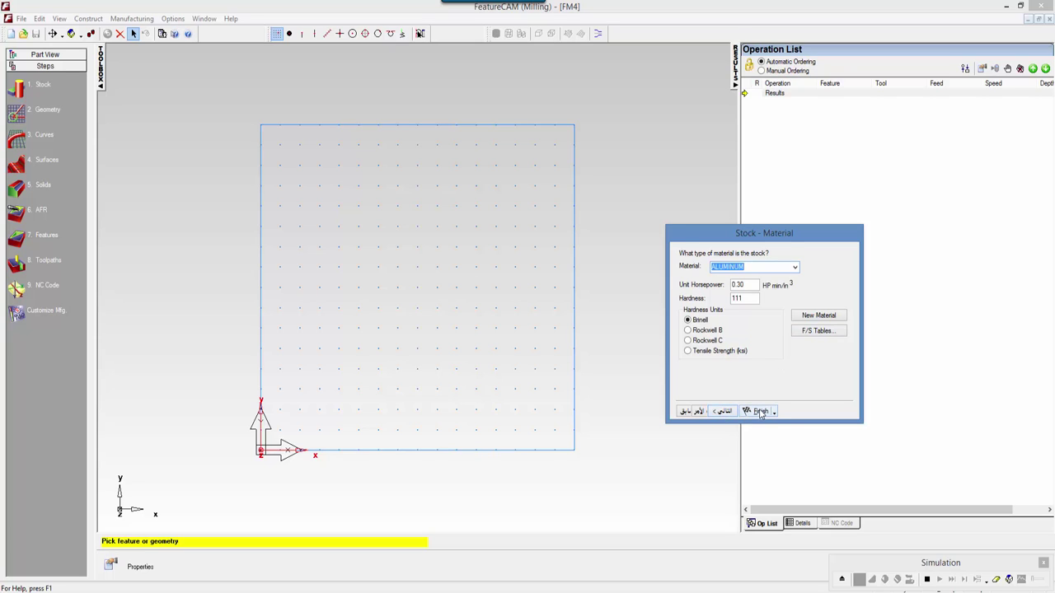
click(759, 411)
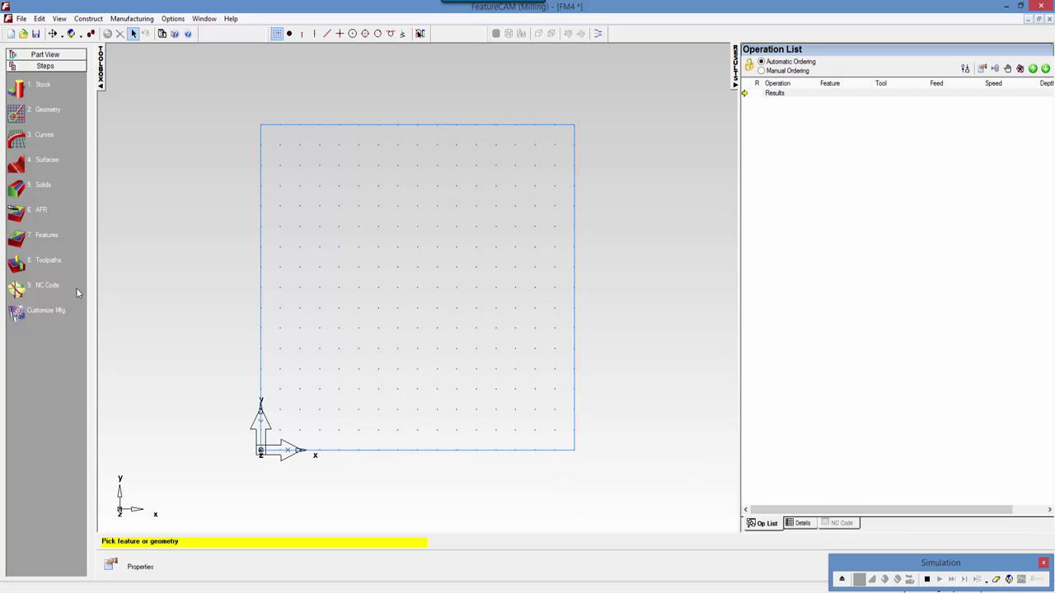
Start a patterned plain hole feature with 0.5 in diameter and 1.0 in depth, and edit its chamfer size.
click(16, 239)
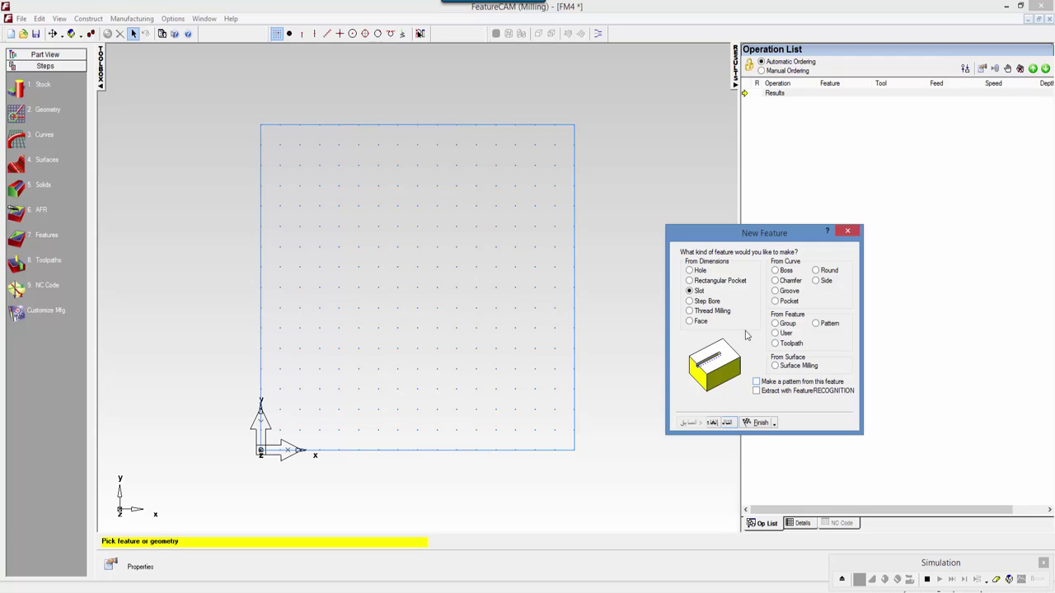
click(689, 272)
click(723, 423)
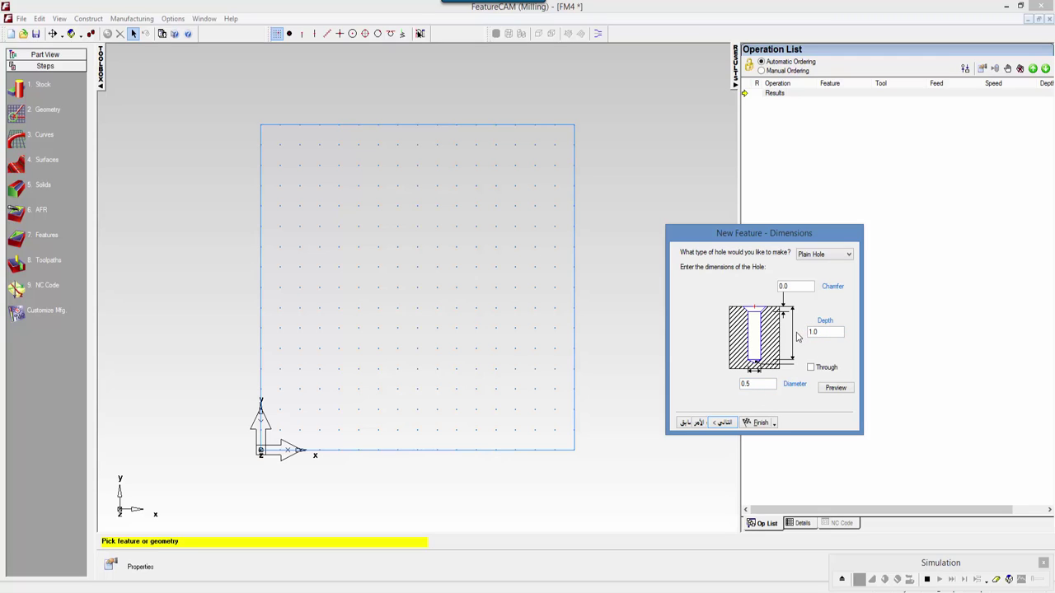
double_click(781, 286)
click(721, 423)
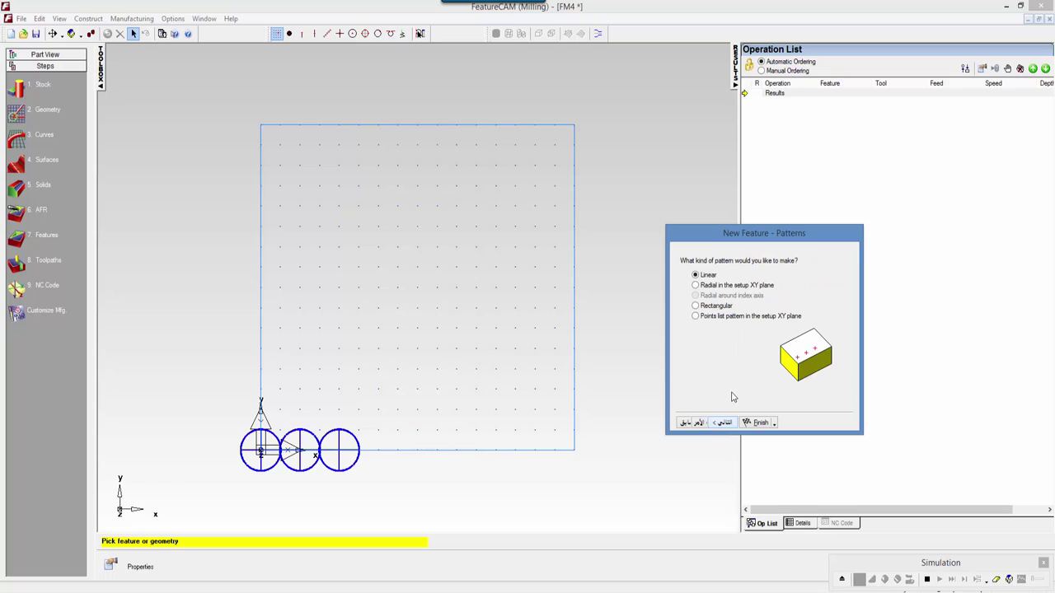
Define a rectangular pattern of 5 rows with 5 holes each, adjusting the row spacing and the hole spacing.
click(695, 286)
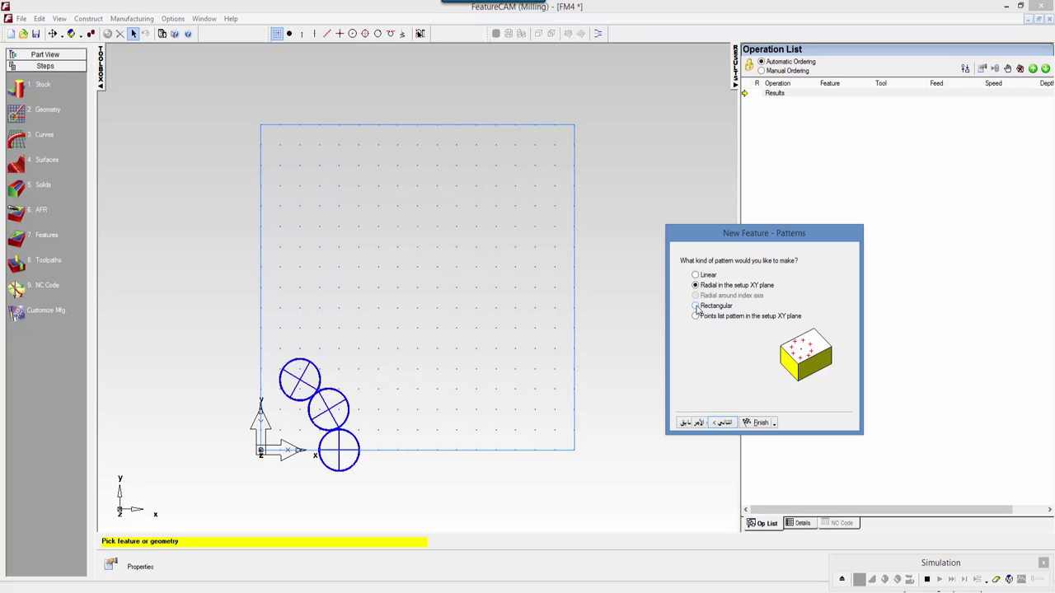
click(695, 307)
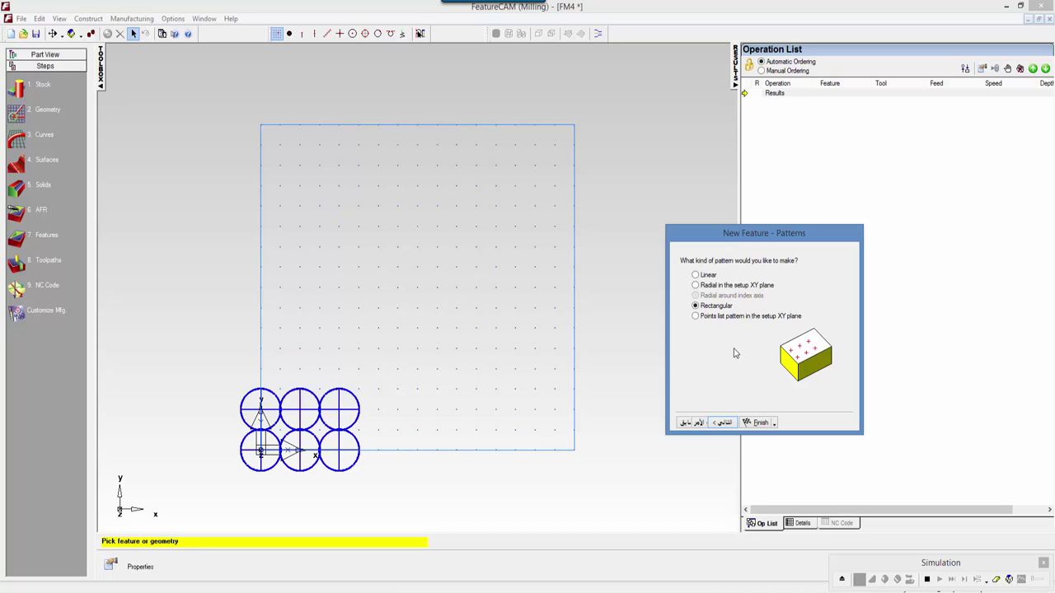
click(723, 422)
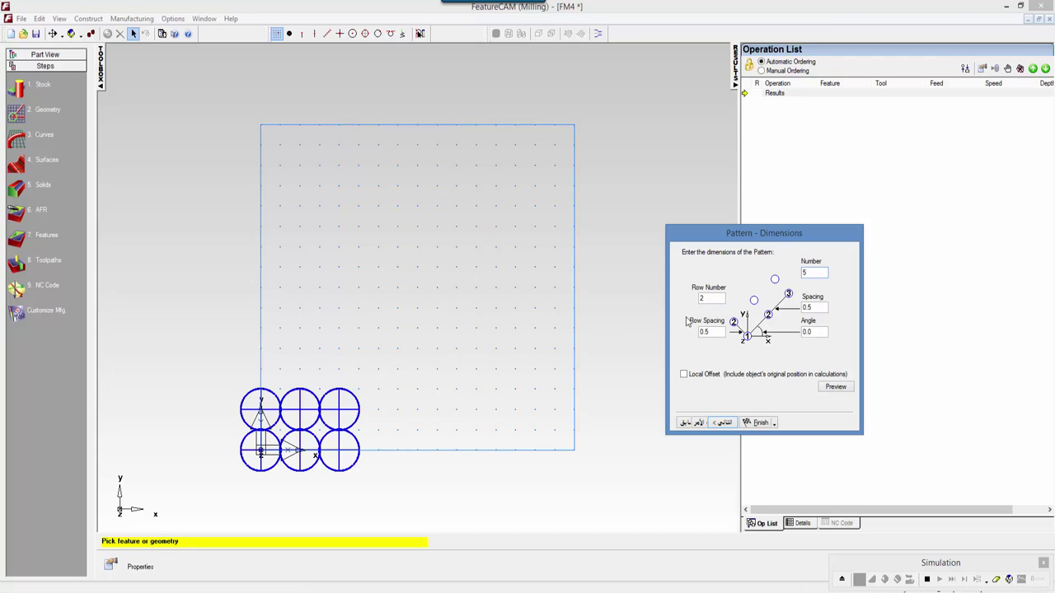
drag(708, 299, 691, 300)
drag(716, 332, 693, 338)
double_click(807, 306)
click(722, 423)
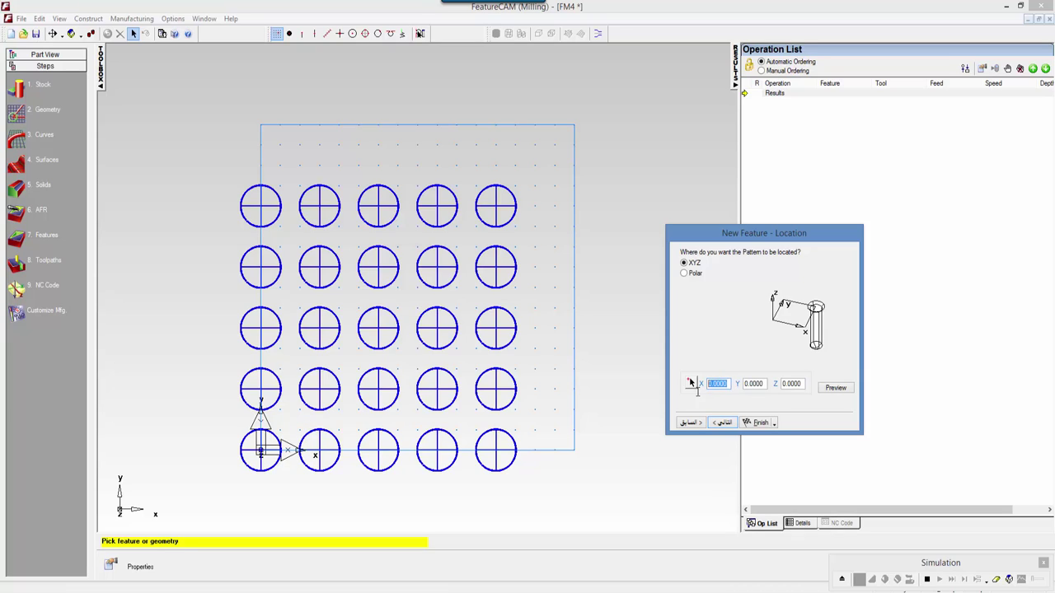
Locate the hole pattern at X 0.5, Y 0.5 and finish the feature with spot drill and drill operations.
text(0.5)
key(Tab)
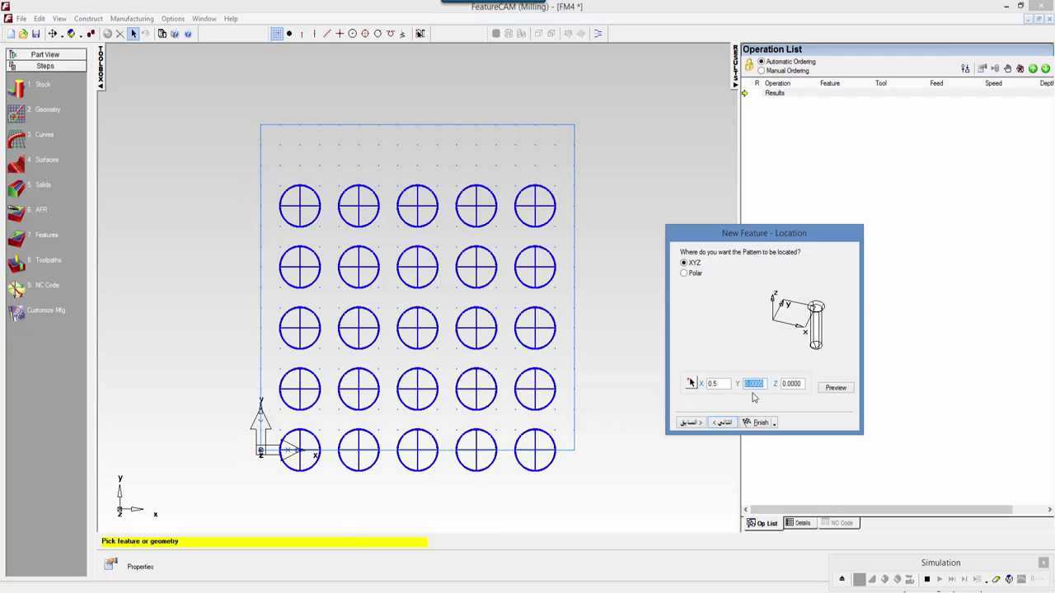
text(0.5)
click(723, 422)
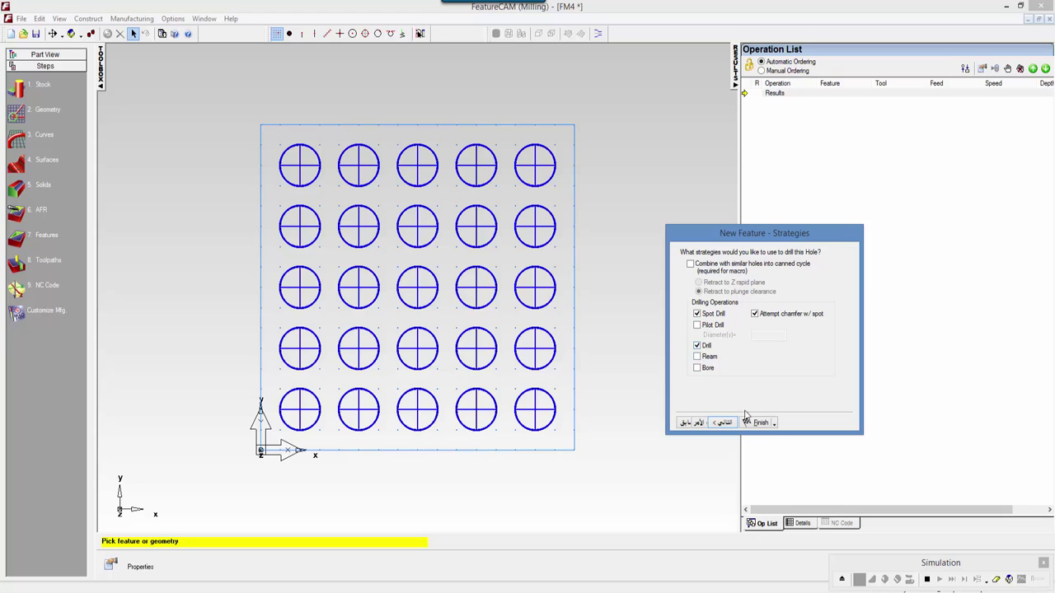
click(773, 424)
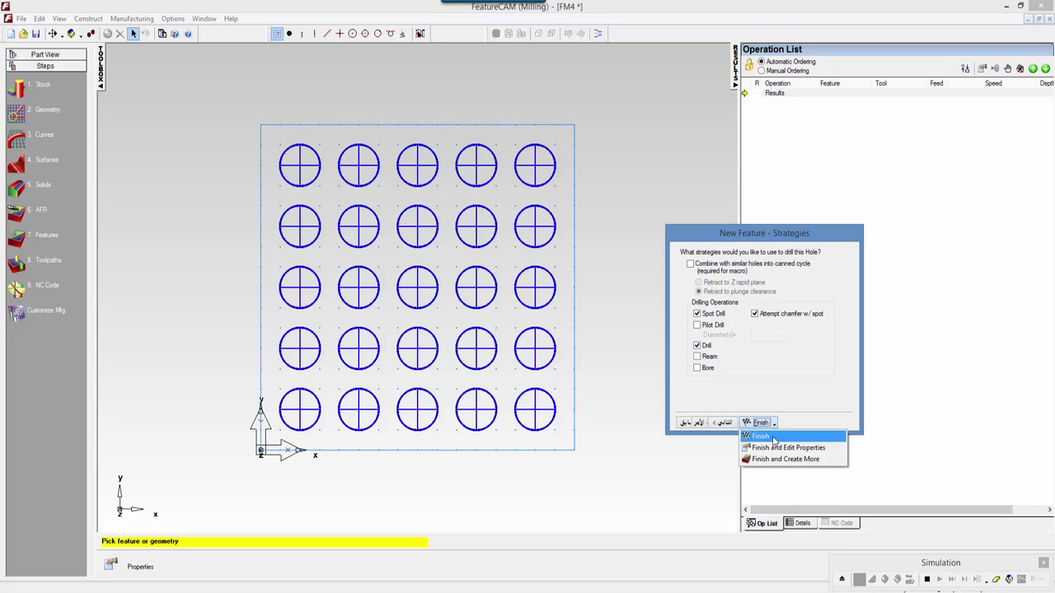
click(779, 434)
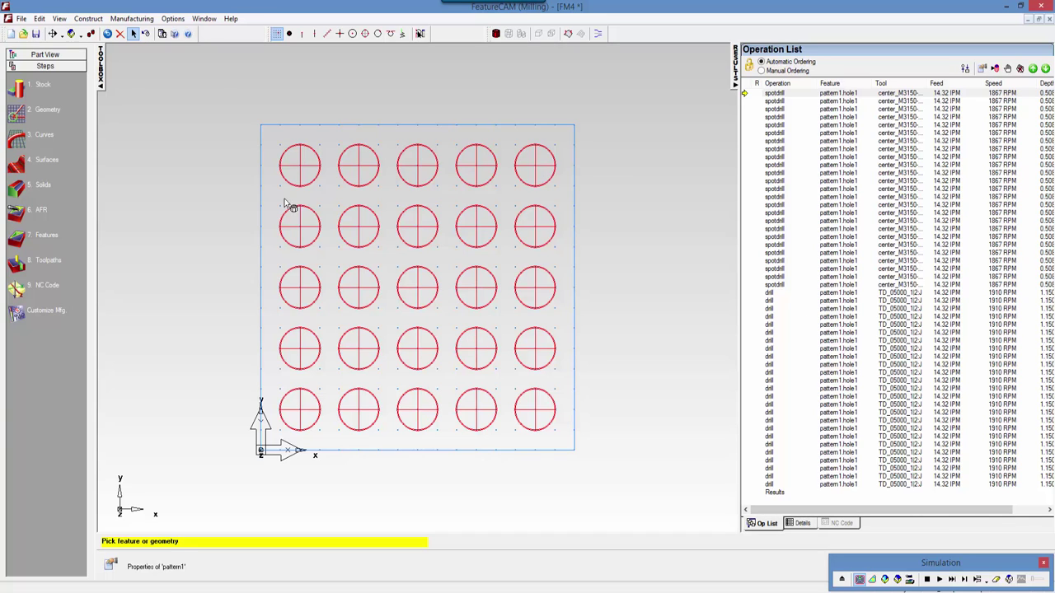
Shade the hole pattern and inspect the holes from the right side and in isometric view.
click(80, 35)
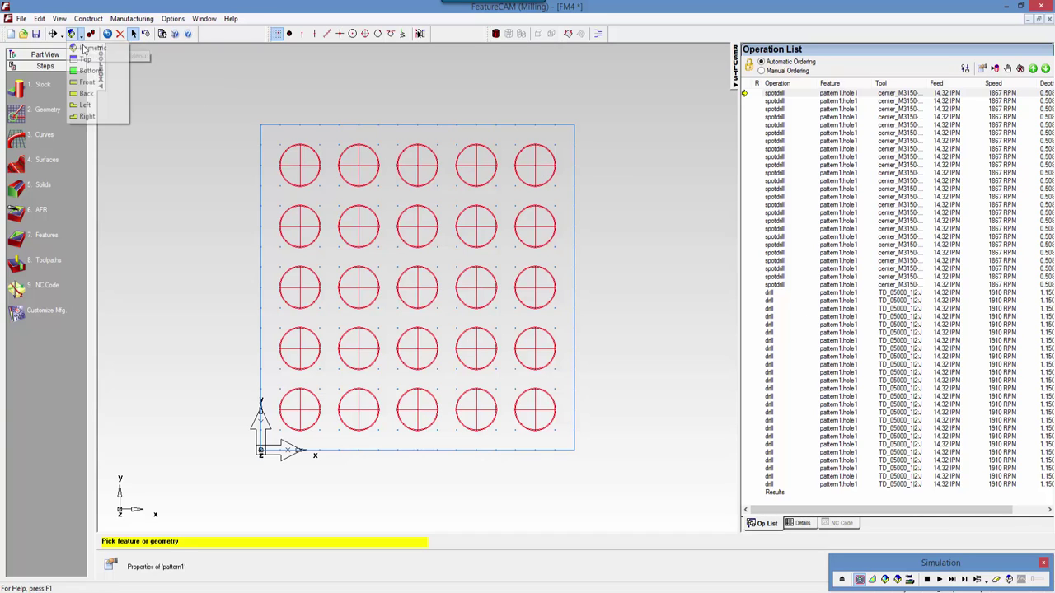
click(89, 48)
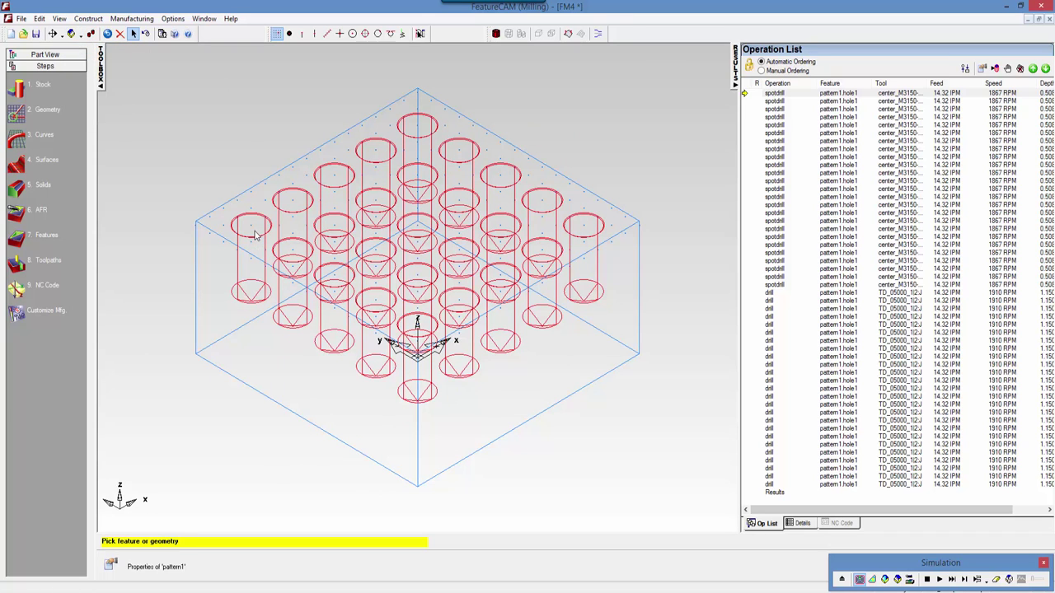
click(496, 34)
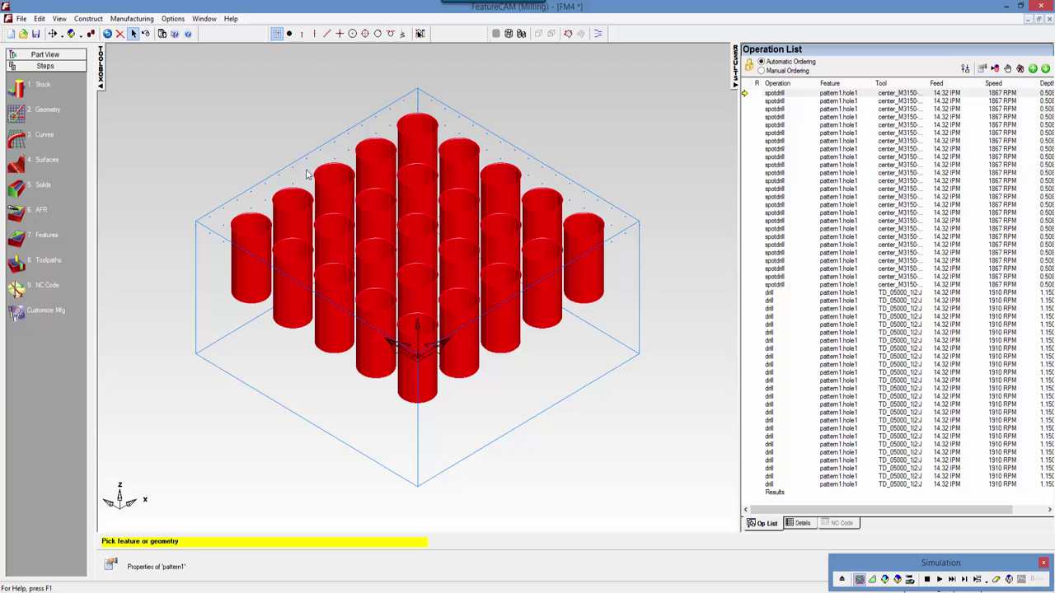
click(74, 34)
click(105, 116)
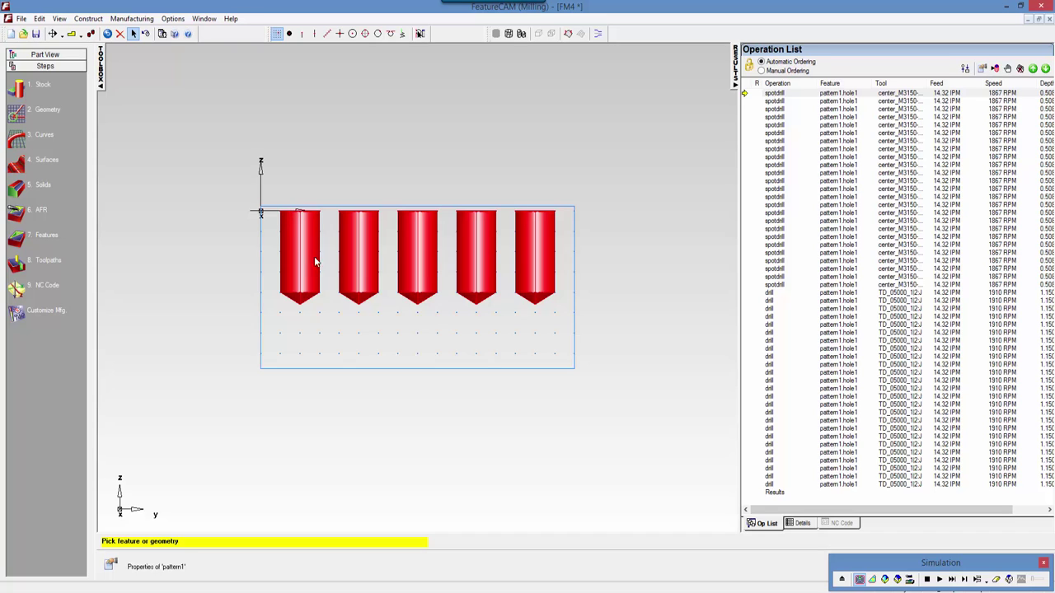
click(81, 38)
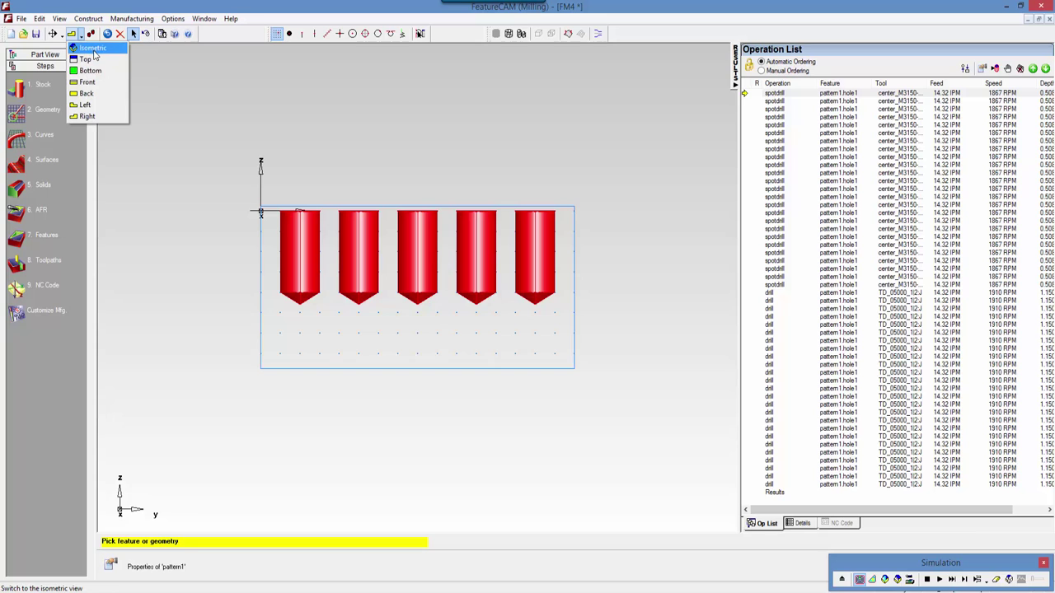
click(94, 52)
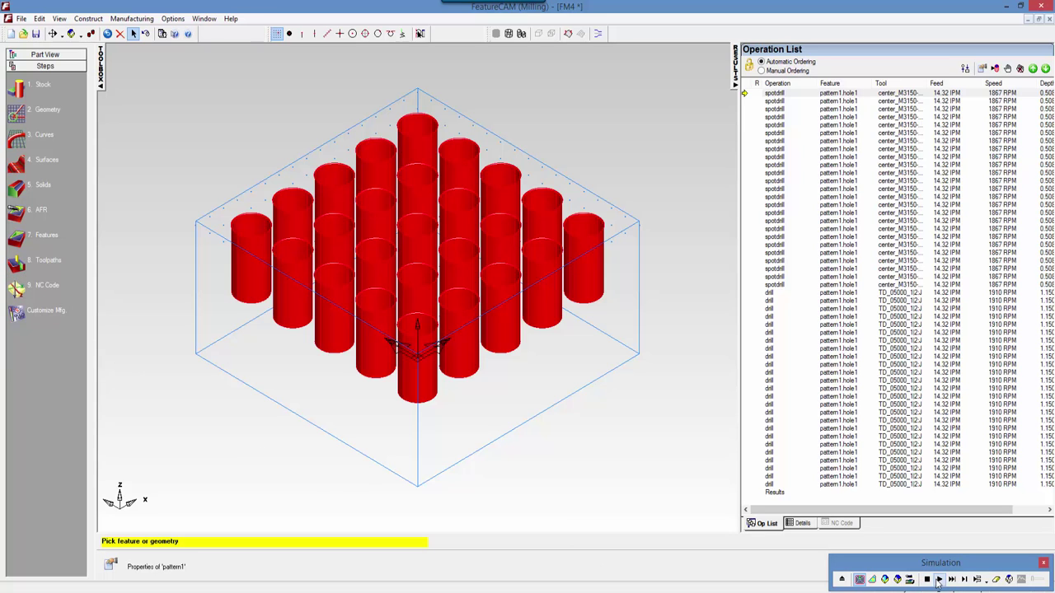
Run the 3D machining simulation of the hole pattern, accepting the default operation ordering.
click(885, 579)
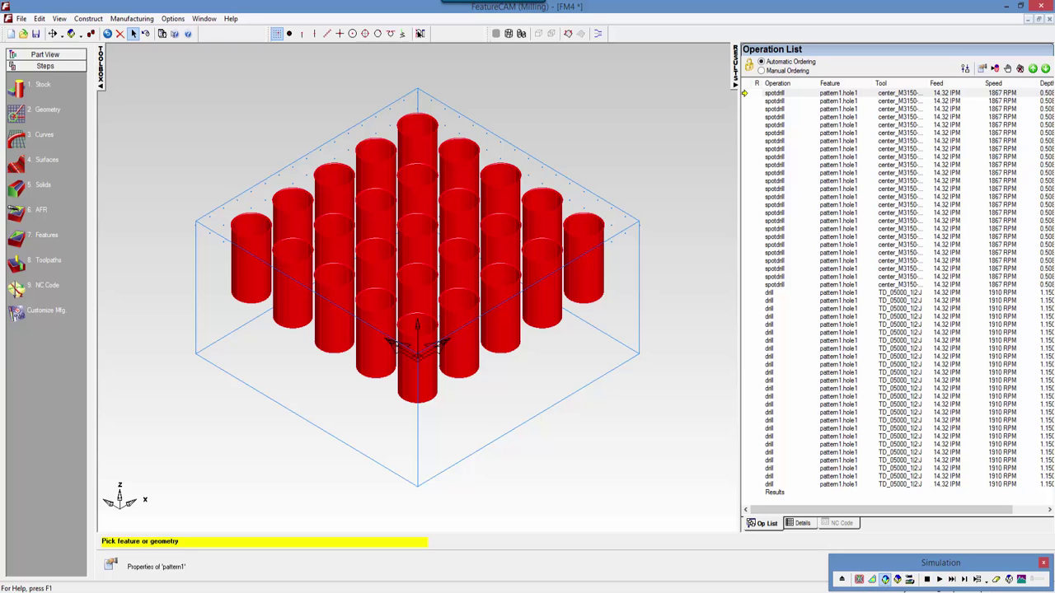
click(939, 580)
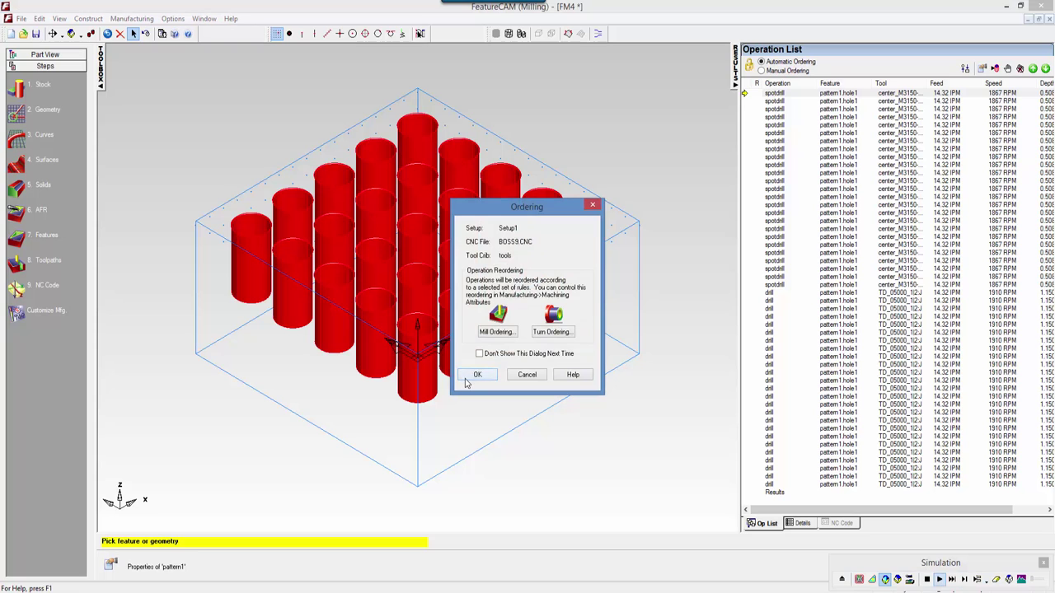
click(476, 375)
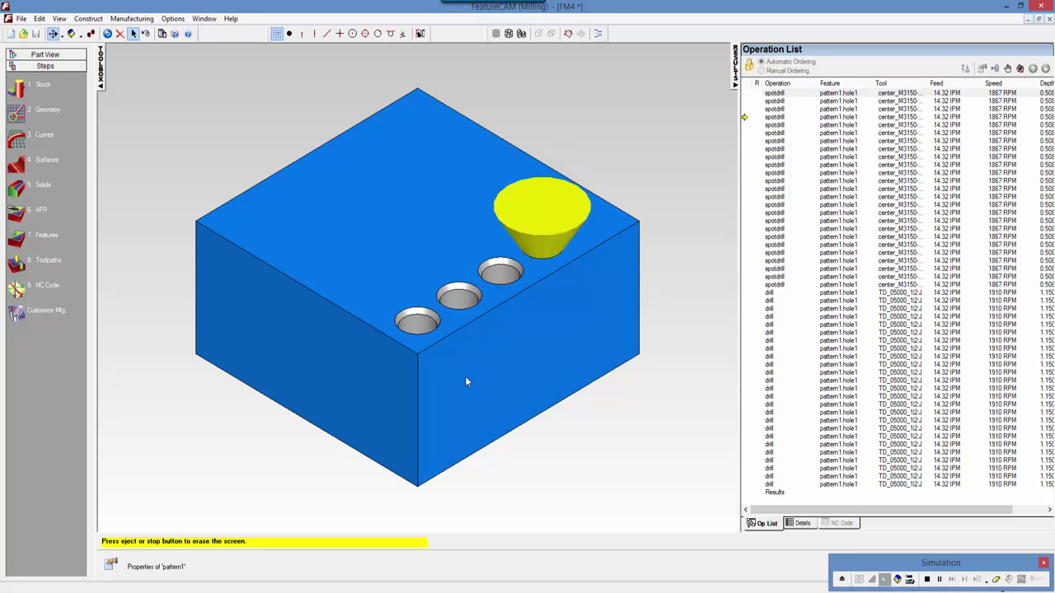